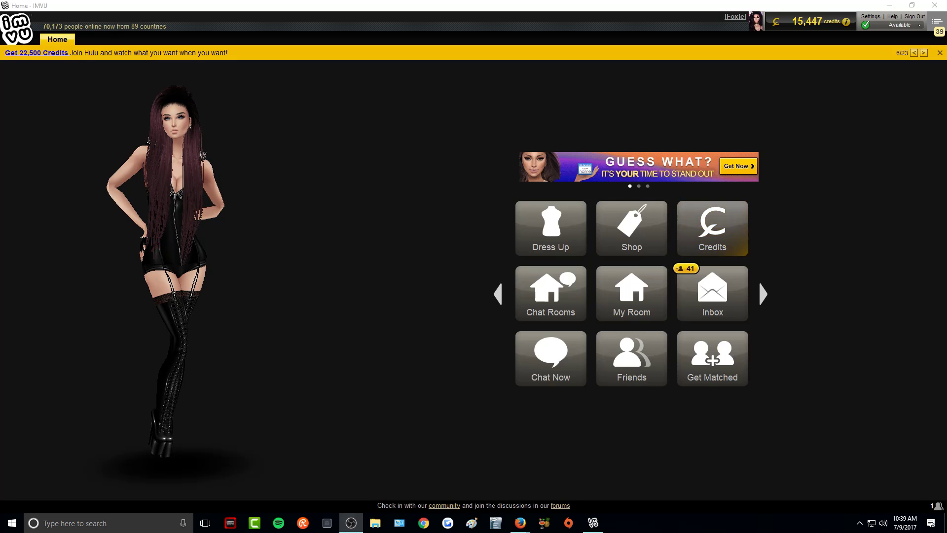
- Switch to the IMVU website in Firefox and browse all rooms in the catalog, showing derivable products only
{"action": "key", "text": "alt+Tab"}
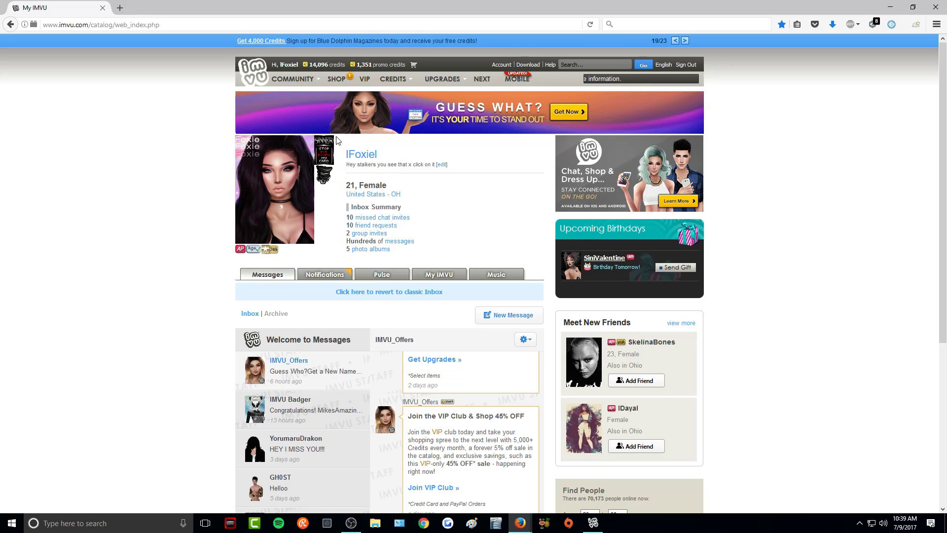
{"action": "mouse_move", "coordinate": [337, 86]}
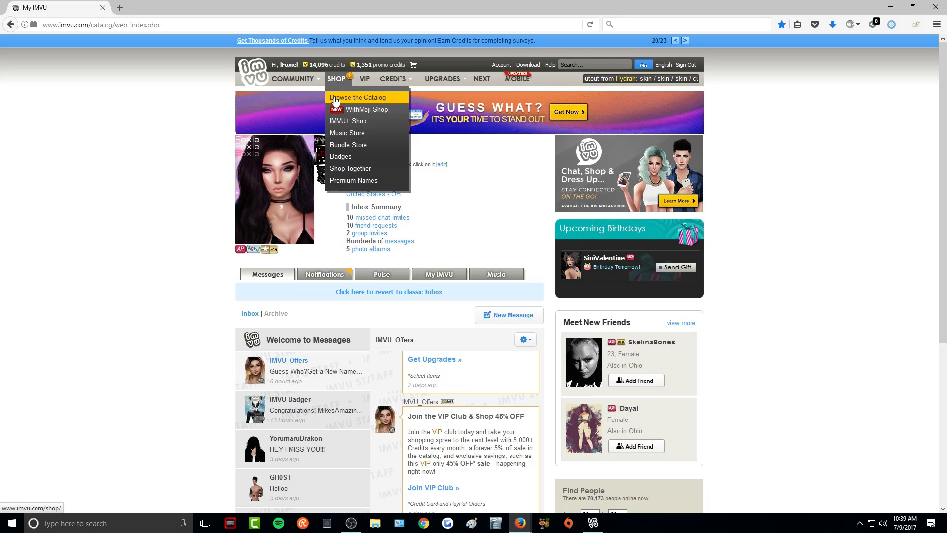
{"action": "left_click", "coordinate": [336, 95]}
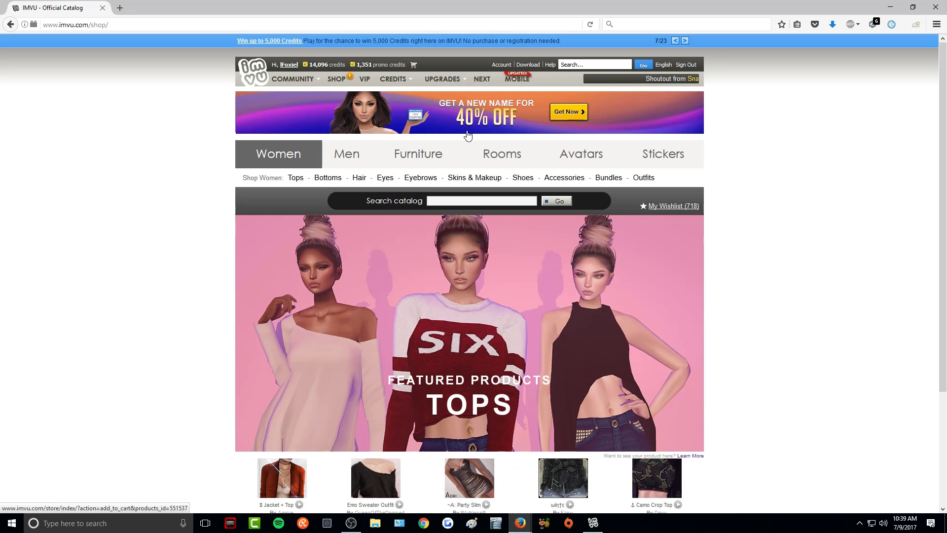
{"action": "left_click", "coordinate": [498, 161]}
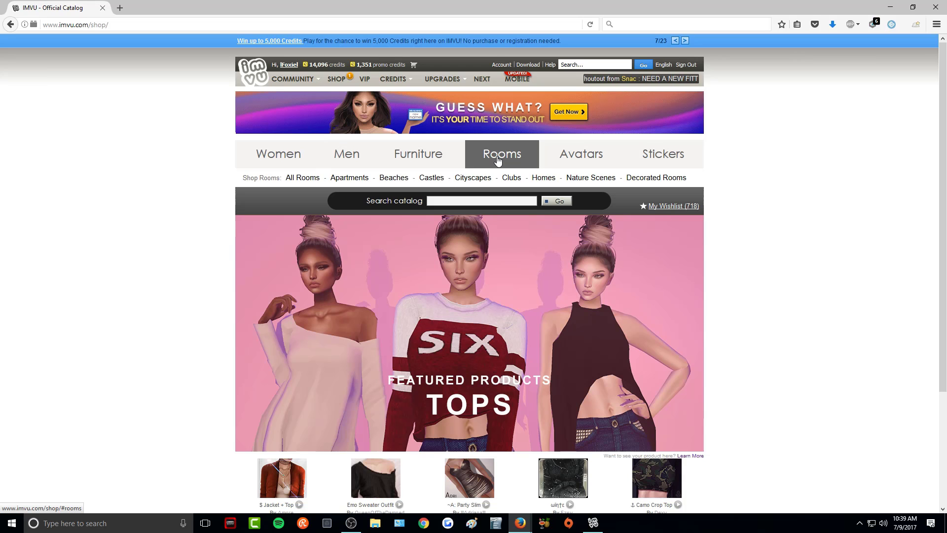
{"action": "left_click", "coordinate": [303, 178]}
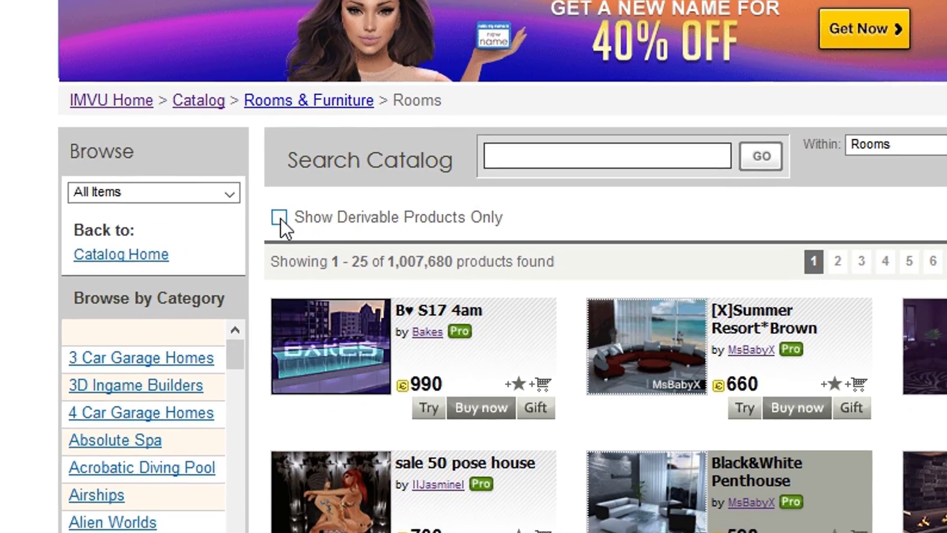
{"action": "left_click", "coordinate": [279, 217]}
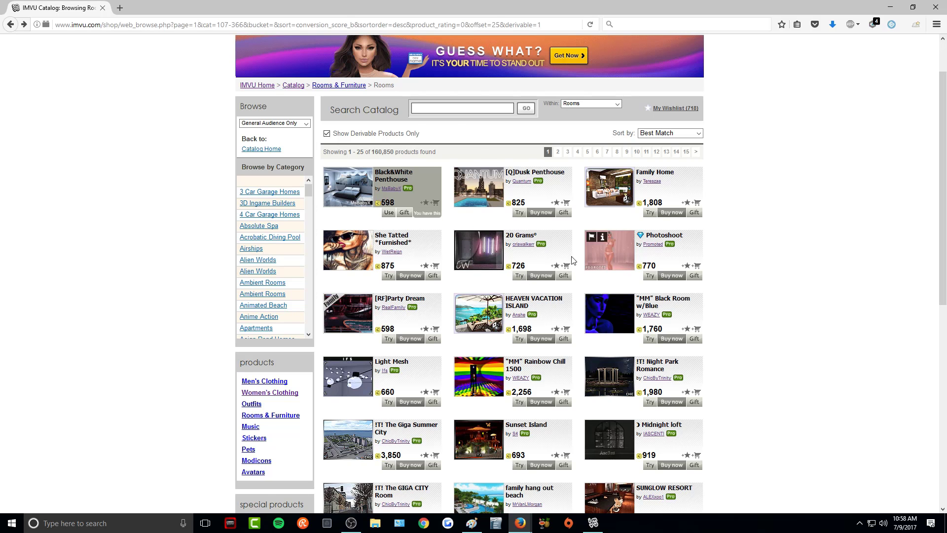
- Open the Family Home room's product page and follow it to the HIDDEN GARDEN RESORT product it derives from
{"action": "scroll", "coordinate": [529, 384], "scroll_direction": "down", "scroll_amount": 2}
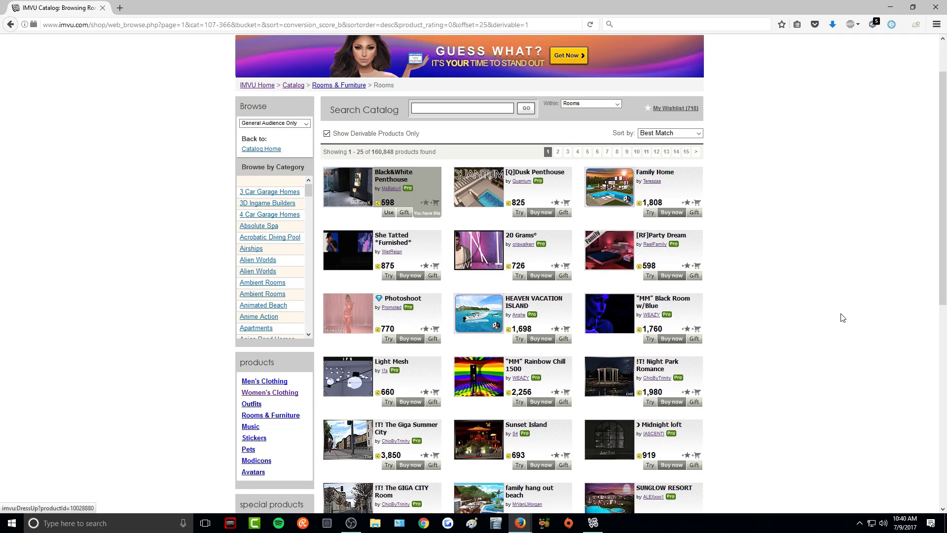
{"action": "left_click", "coordinate": [654, 172]}
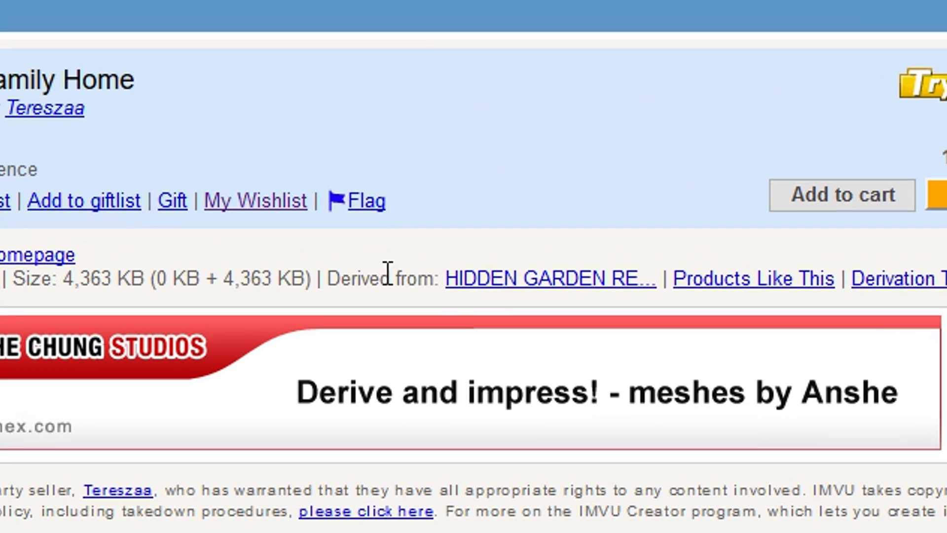
{"action": "left_click", "coordinate": [473, 292]}
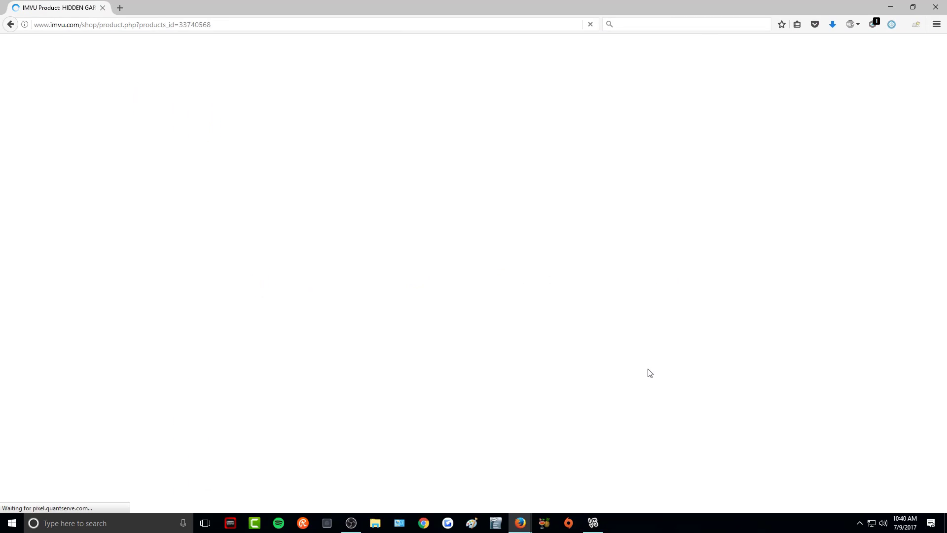
- Derive a new product from HIDDEN GARDEN RESORT using its creator tools
{"action": "scroll", "coordinate": [553, 330], "scroll_direction": "down", "scroll_amount": 3}
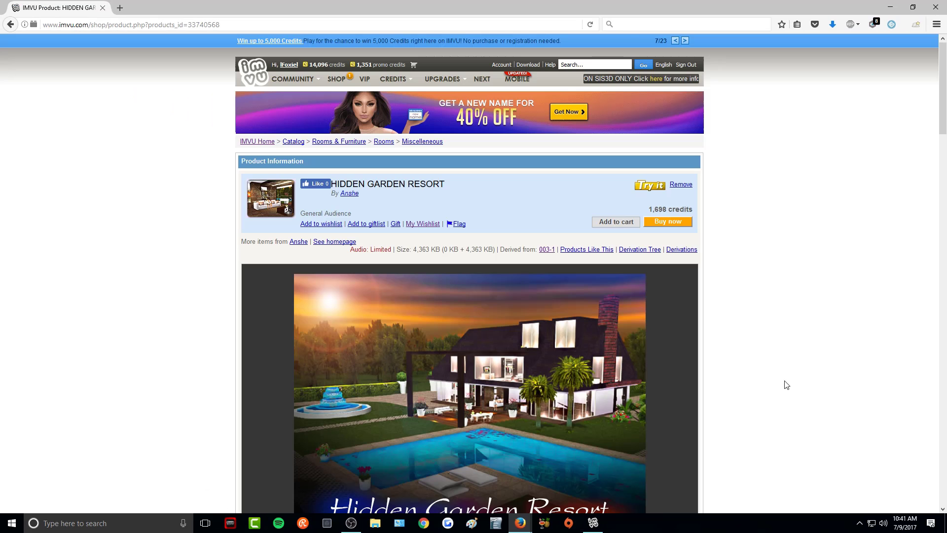
{"action": "scroll", "coordinate": [777, 407], "scroll_direction": "down", "scroll_amount": 5}
{"action": "scroll", "coordinate": [775, 413], "scroll_direction": "down", "scroll_amount": 15}
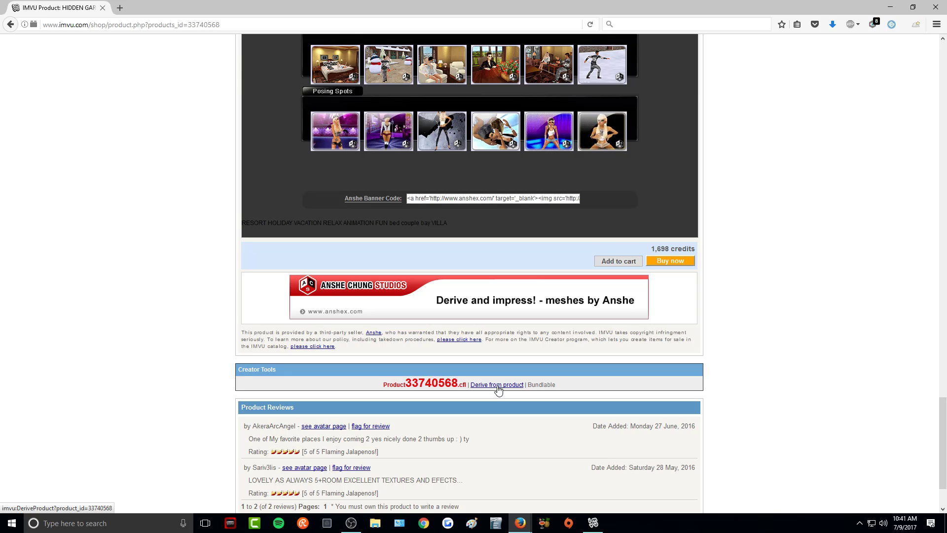
{"action": "left_click", "coordinate": [498, 387]}
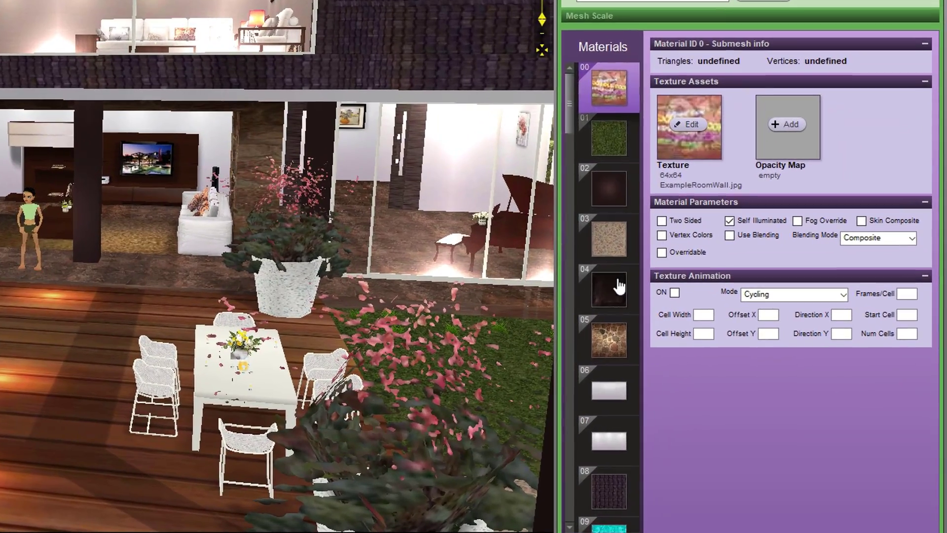
- Look through the room mesh's materials and examine the texture sizes and file names of several of them, including materials 1, 3 and 6
{"action": "scroll", "coordinate": [672, 218], "scroll_direction": "down", "scroll_amount": 5}
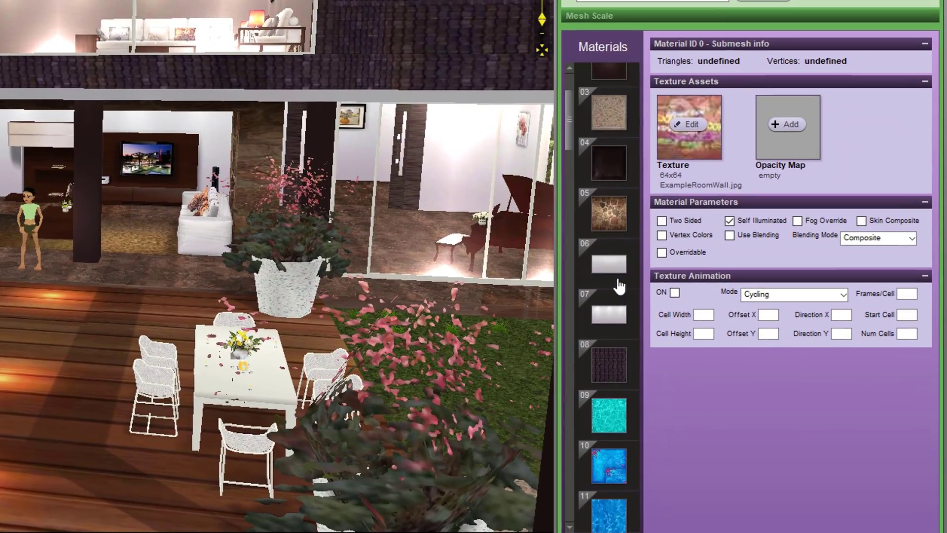
{"action": "scroll", "coordinate": [619, 285], "scroll_direction": "down", "scroll_amount": 6}
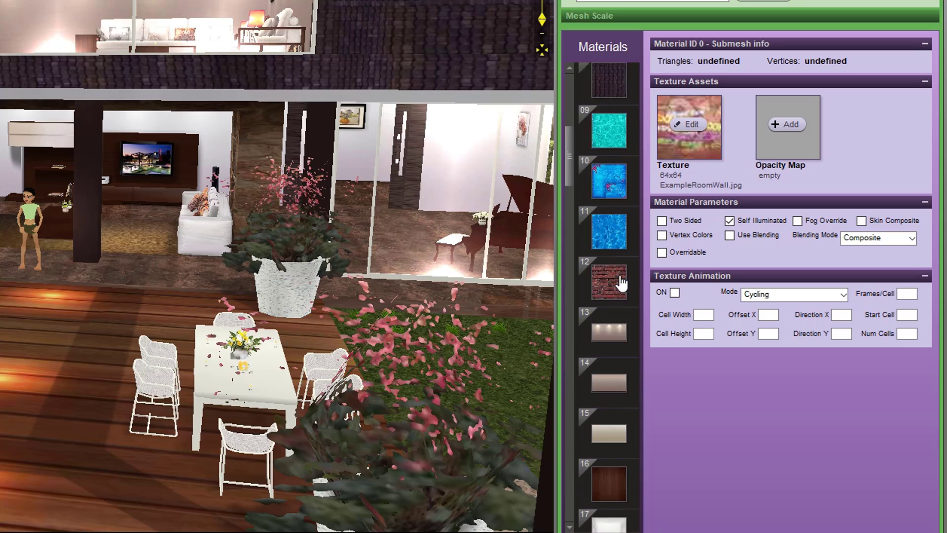
{"action": "scroll", "coordinate": [622, 282], "scroll_direction": "down", "scroll_amount": 7}
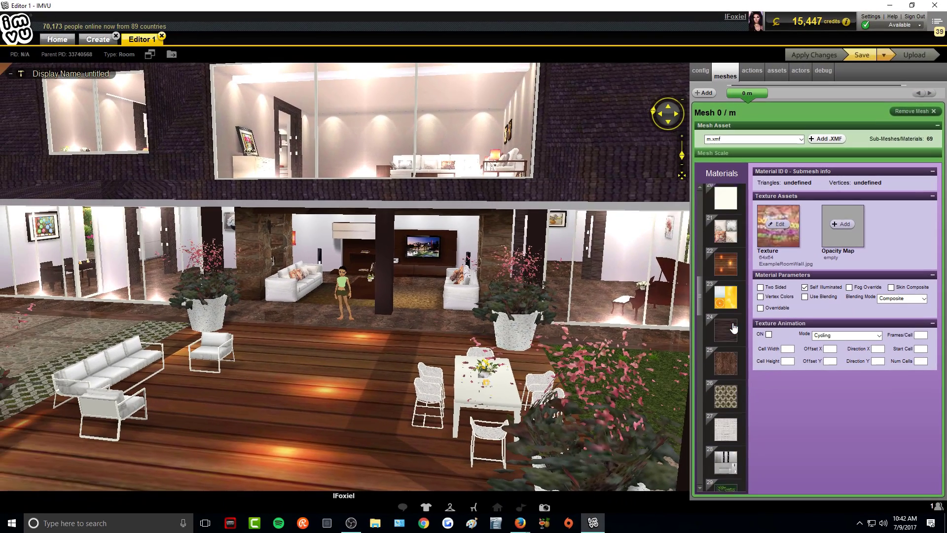
{"action": "scroll", "coordinate": [631, 287], "scroll_direction": "down", "scroll_amount": 3}
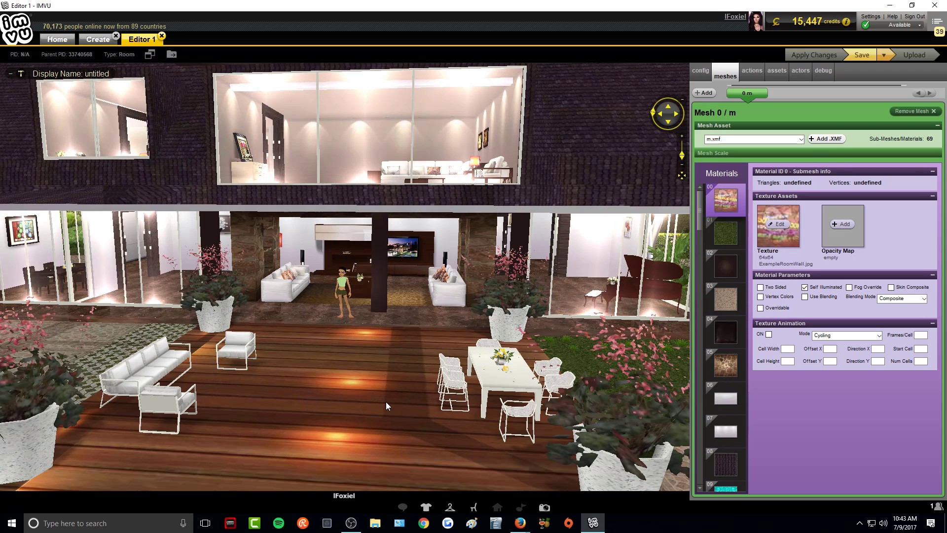
{"action": "left_click", "coordinate": [729, 335]}
{"action": "left_click", "coordinate": [730, 368]}
{"action": "left_click", "coordinate": [730, 398]}
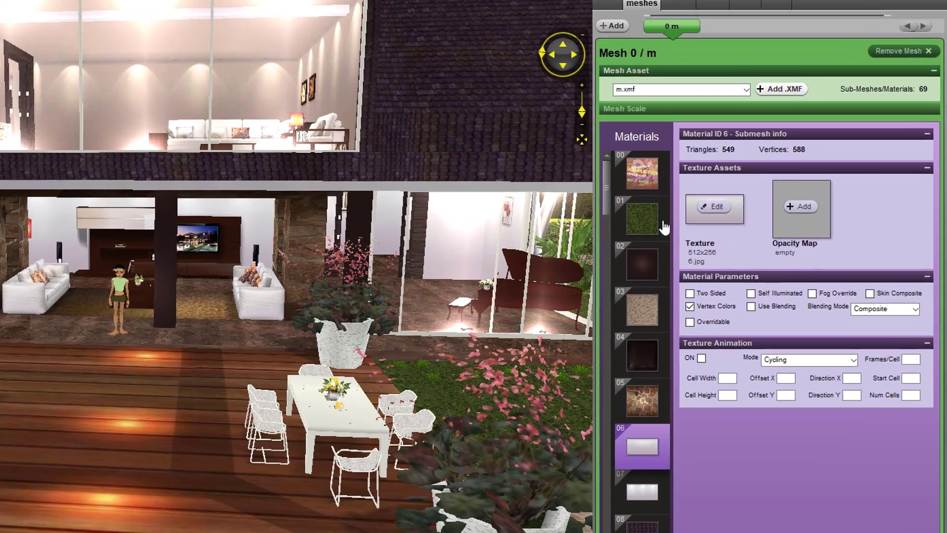
{"action": "left_click", "coordinate": [735, 235]}
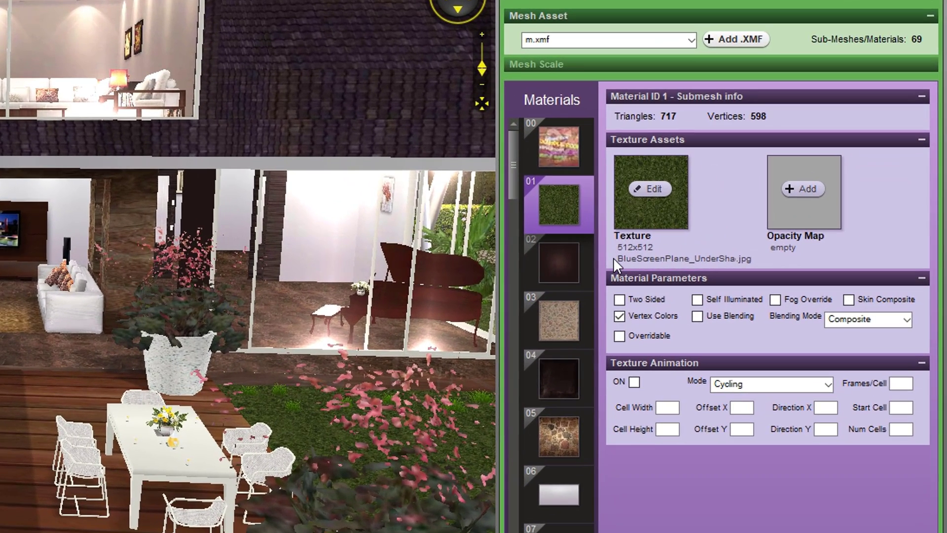
{"action": "left_click", "coordinate": [568, 329]}
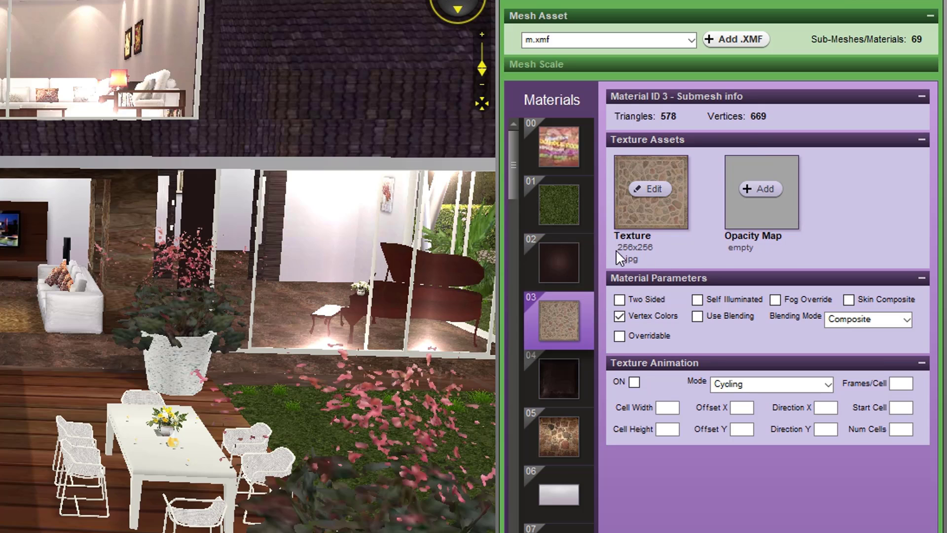
{"action": "key", "text": "Down"}
{"action": "key", "text": "Down"}
{"action": "key", "text": "Down"}
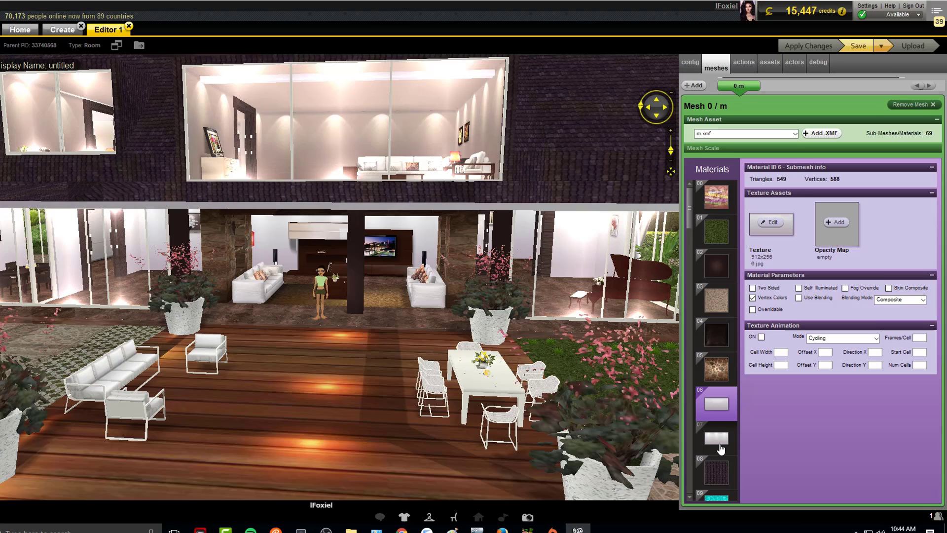
{"action": "left_click", "coordinate": [716, 468]}
- Replace the wooden deck's texture in material 22 with wall_wood_medieval_by_wolfdeco-d5qef4o and apply the changes
{"action": "scroll", "coordinate": [733, 440], "scroll_direction": "down", "scroll_amount": 2}
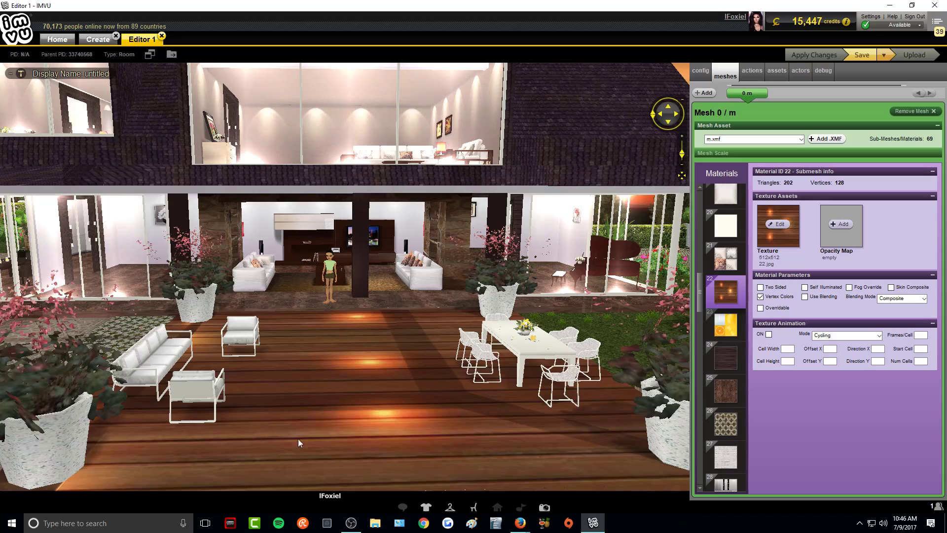
{"action": "mouse_move", "coordinate": [406, 444]}
{"action": "left_mouse_down"}
{"action": "mouse_move", "coordinate": [374, 459]}
{"action": "mouse_move", "coordinate": [327, 455]}
{"action": "mouse_move", "coordinate": [409, 436]}
{"action": "left_mouse_up"}
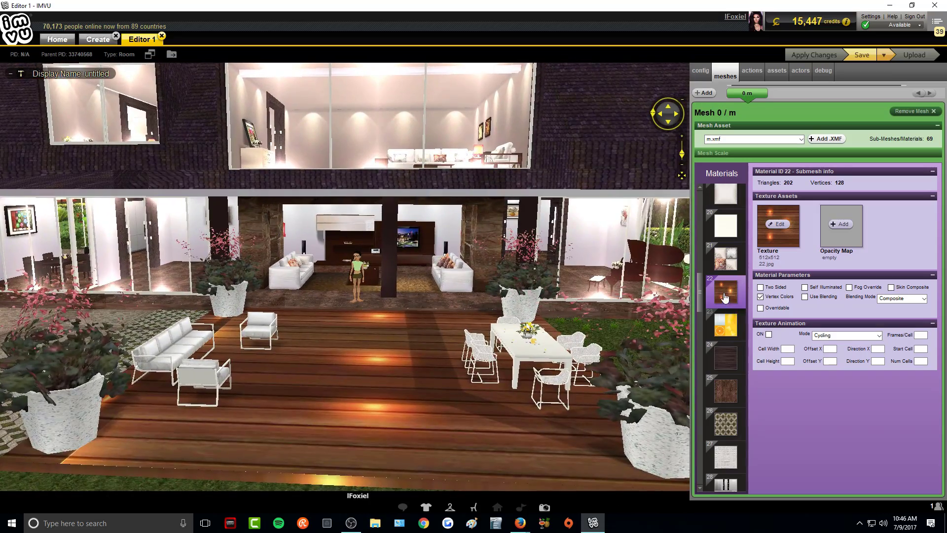
{"action": "left_click", "coordinate": [780, 225]}
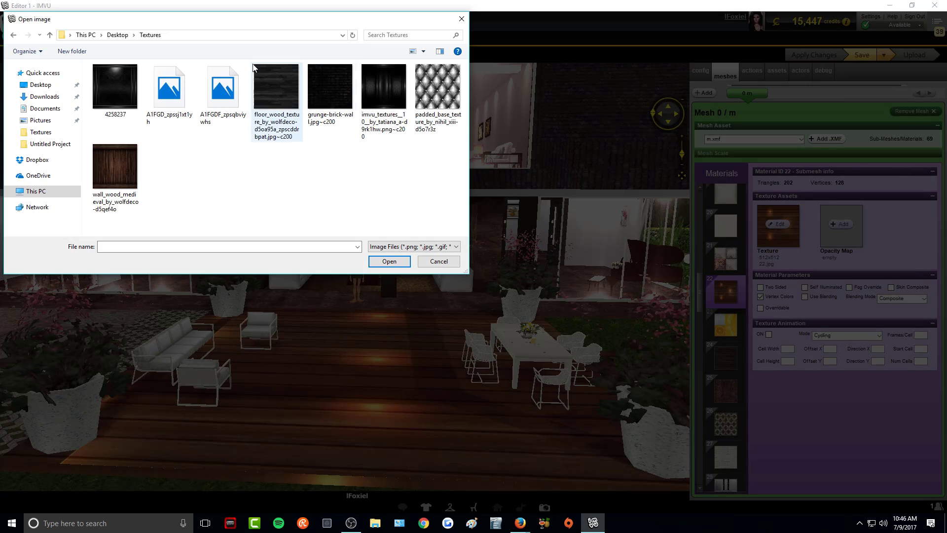
{"action": "left_click", "coordinate": [119, 176]}
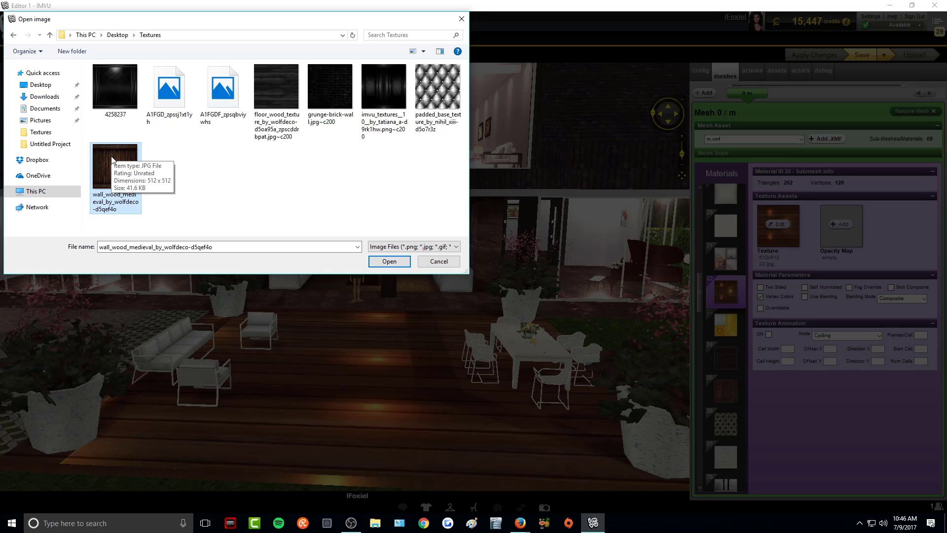
{"action": "left_click", "coordinate": [377, 259]}
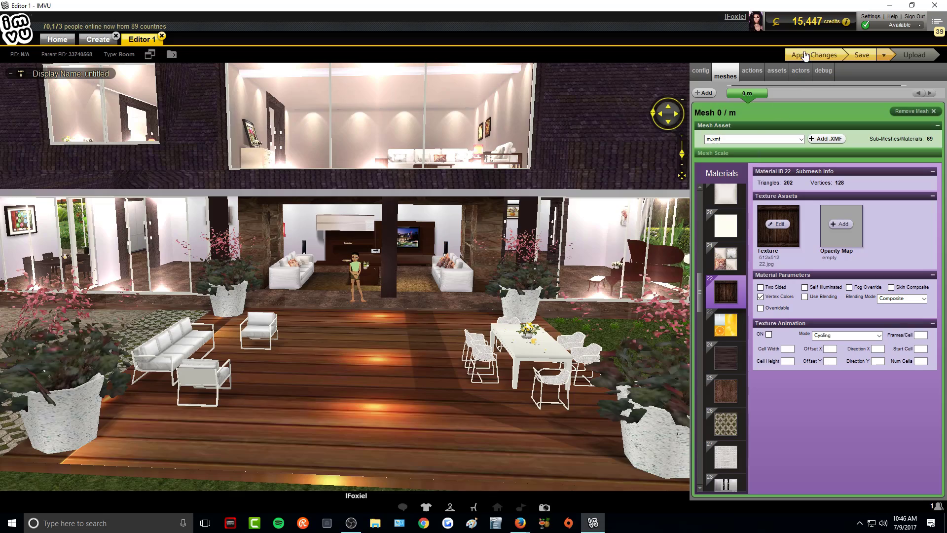
{"action": "left_click", "coordinate": [804, 55]}
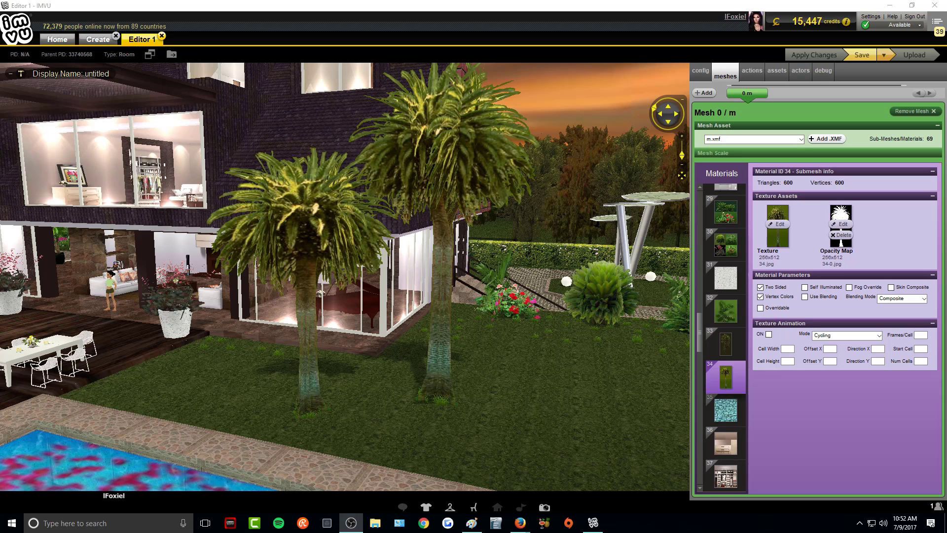
- Replace the palm trees' opacity map in material 34 with the black Untitled image and apply the changes
{"action": "key", "text": "alt+Tab"}
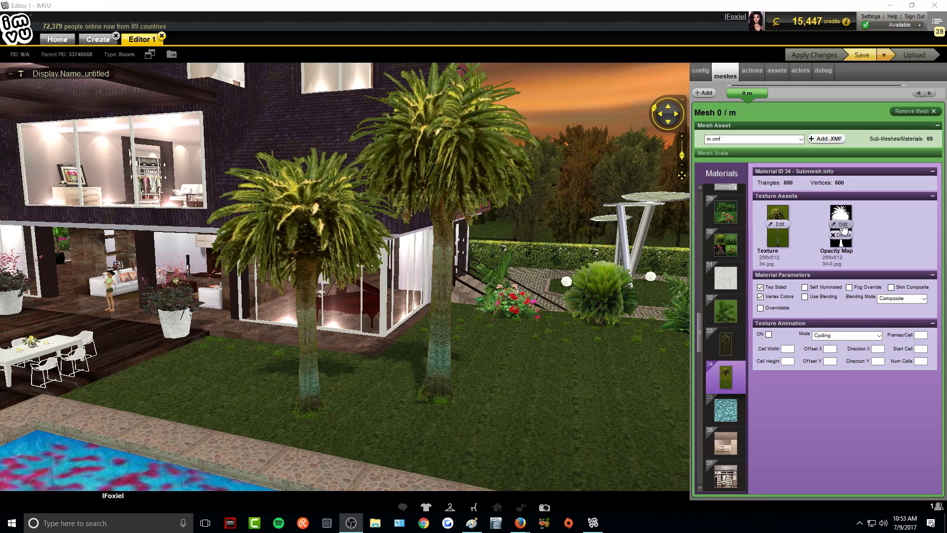
{"action": "left_click", "coordinate": [842, 225]}
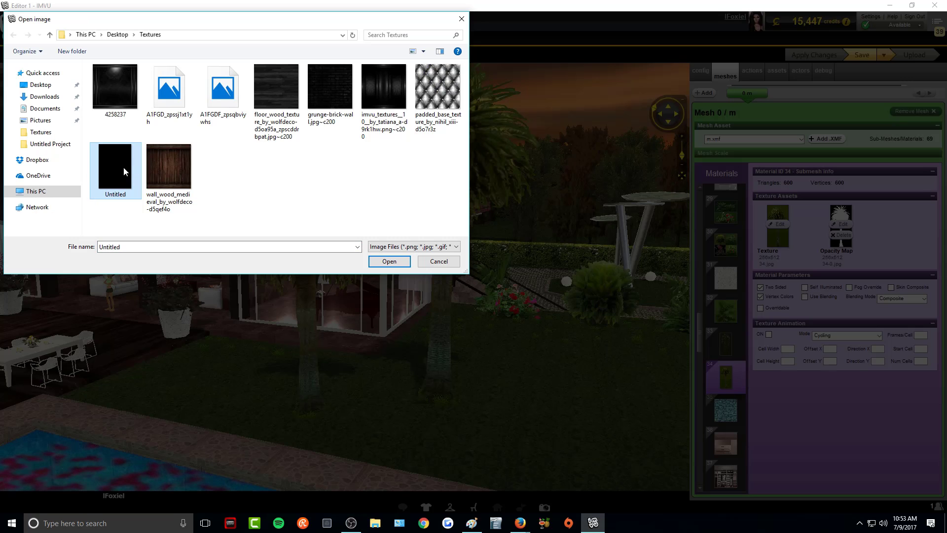
{"action": "left_click", "coordinate": [389, 262]}
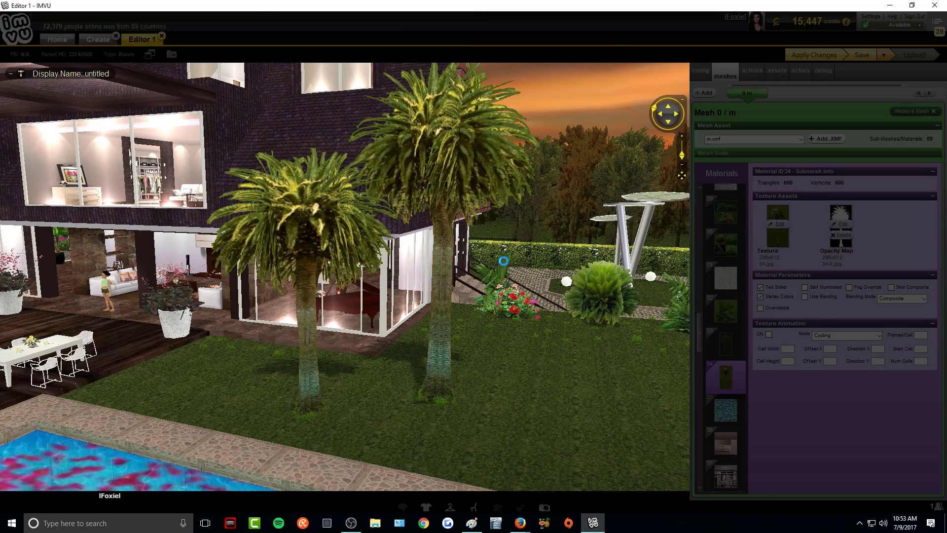
{"action": "left_click", "coordinate": [814, 55]}
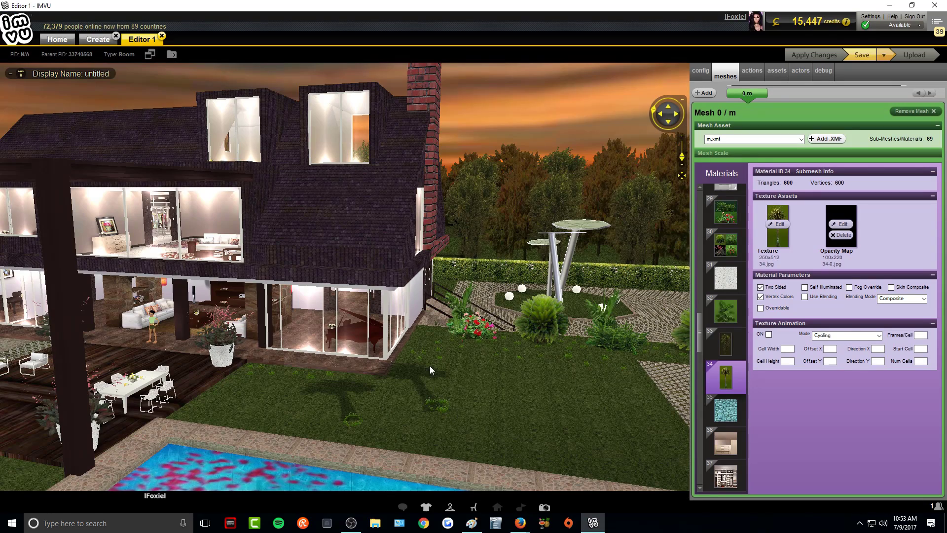
- Replace the opacity map of the palm tree shadows in material 62 with the black Untitled image and apply the changes
{"action": "left_click", "coordinate": [436, 416]}
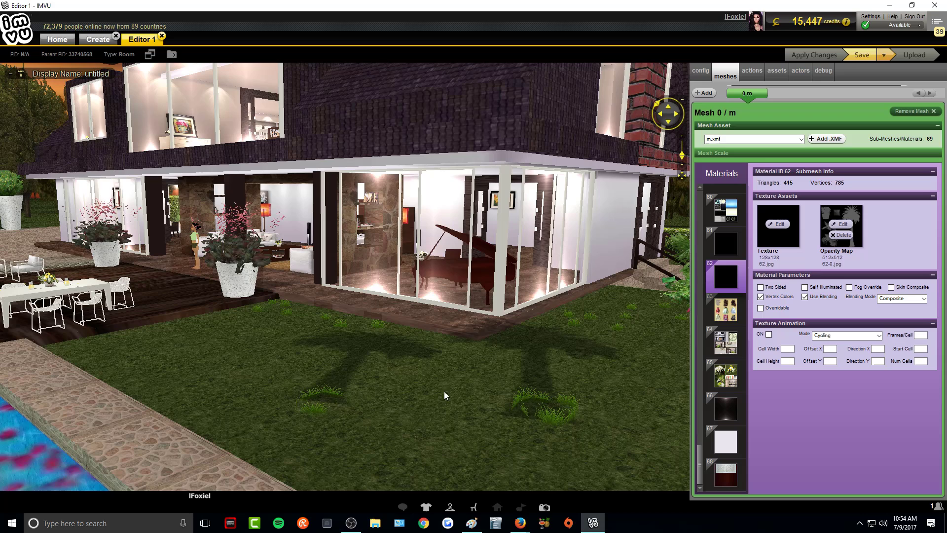
{"action": "left_click", "coordinate": [841, 224]}
{"action": "double_click", "coordinate": [404, 118]}
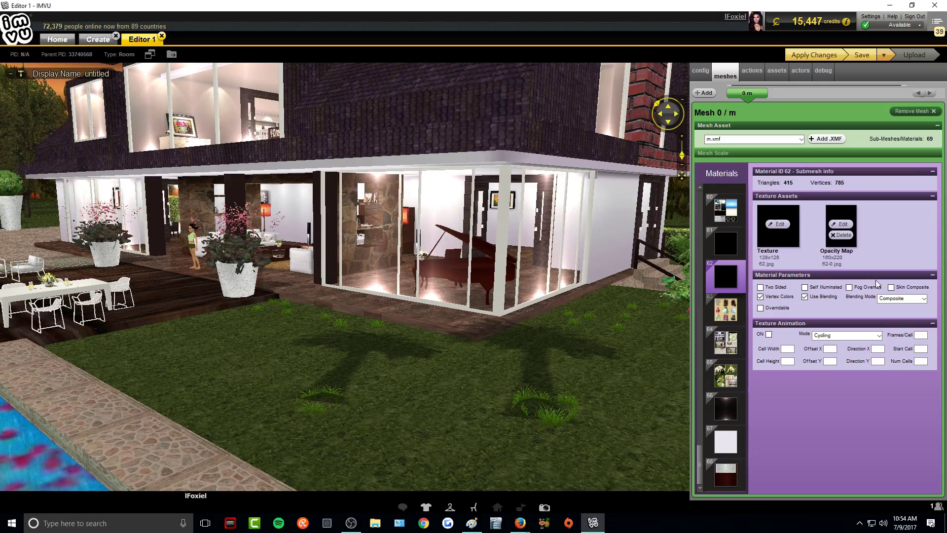
{"action": "left_click", "coordinate": [816, 56]}
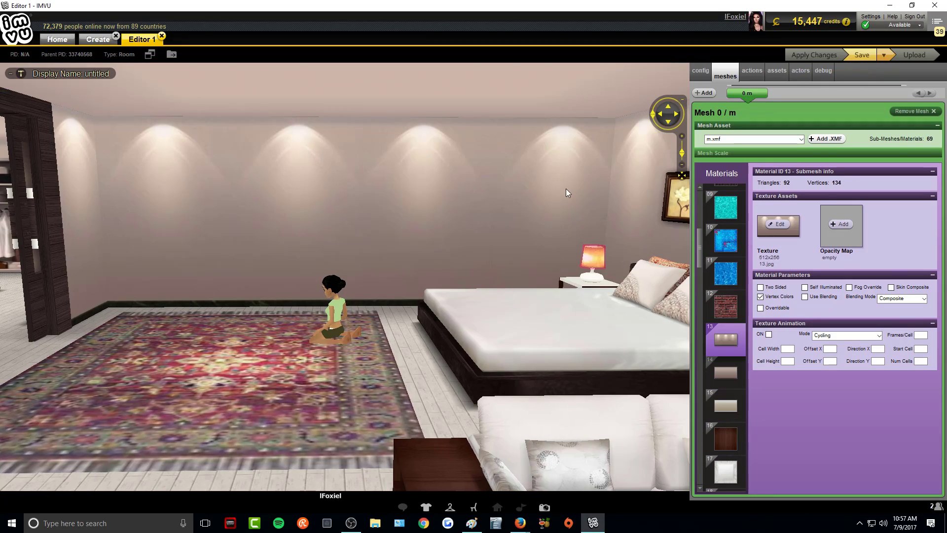
- Replace the bedroom wall texture in material 13 with the image 4258237 and apply the changes
{"action": "scroll", "coordinate": [458, 286], "scroll_direction": "up", "scroll_amount": 2}
{"action": "left_click_drag", "start_coordinate": [478, 288], "coordinate": [543, 314]}
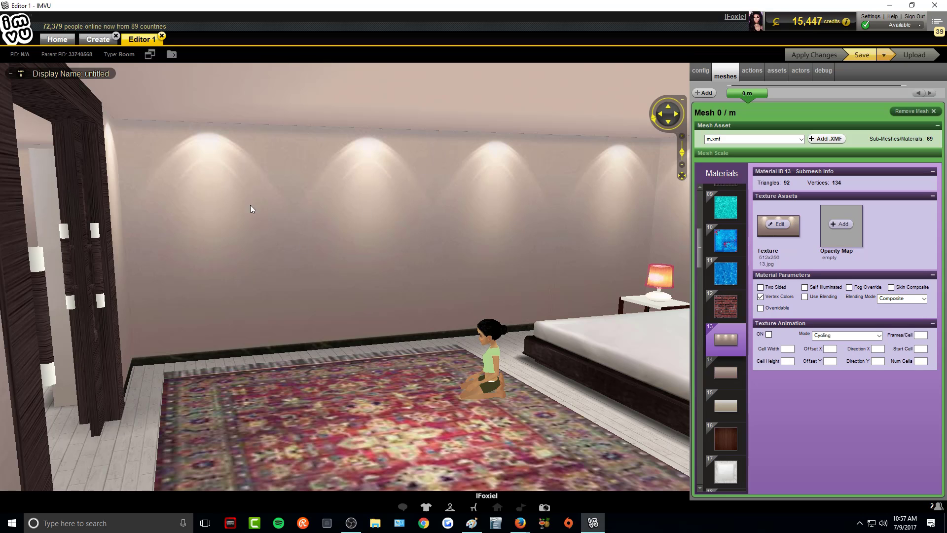
{"action": "left_click", "coordinate": [778, 225]}
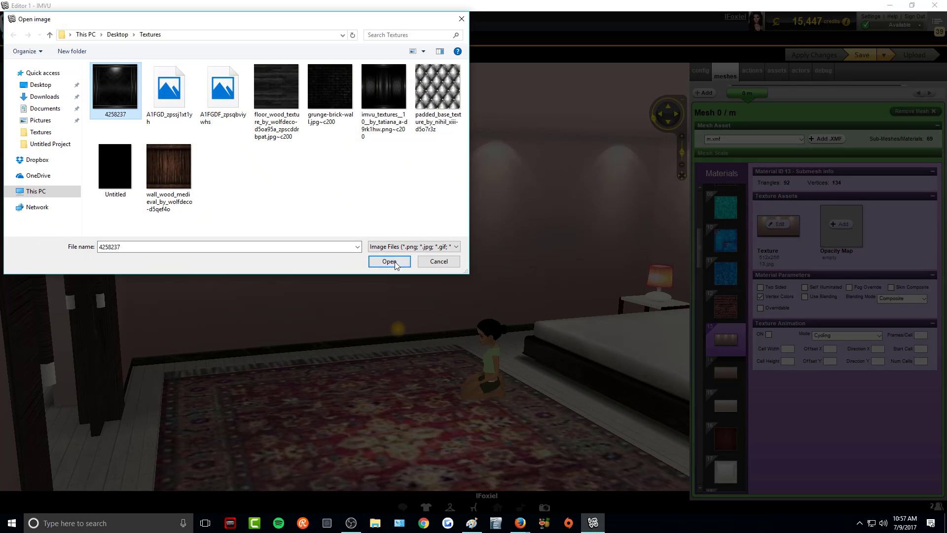
{"action": "left_click", "coordinate": [389, 261]}
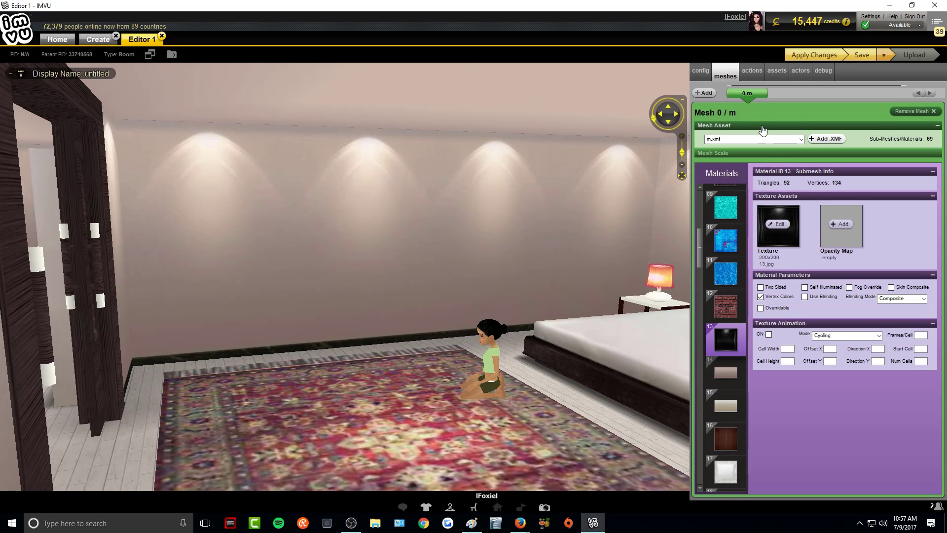
{"action": "left_click", "coordinate": [809, 61]}
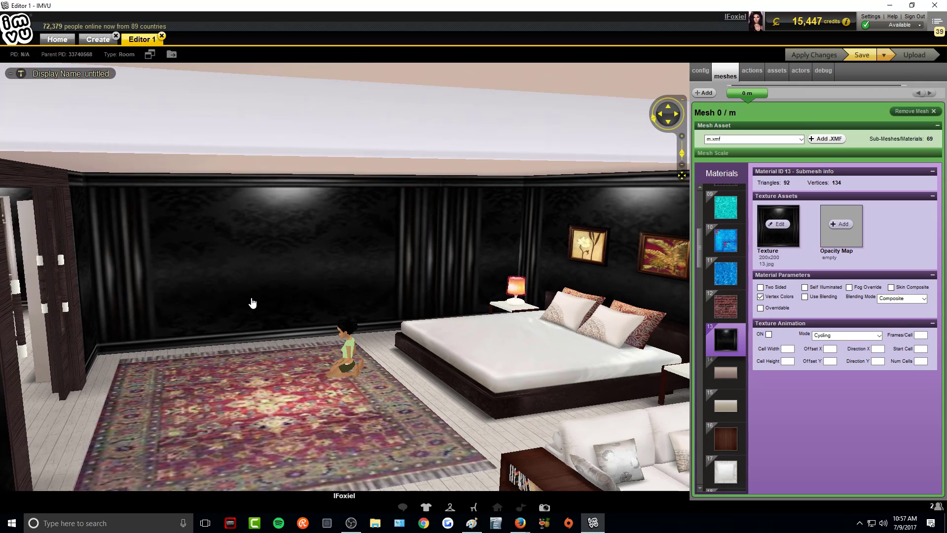
{"action": "left_click_drag", "start_coordinate": [340, 345], "coordinate": [324, 334]}
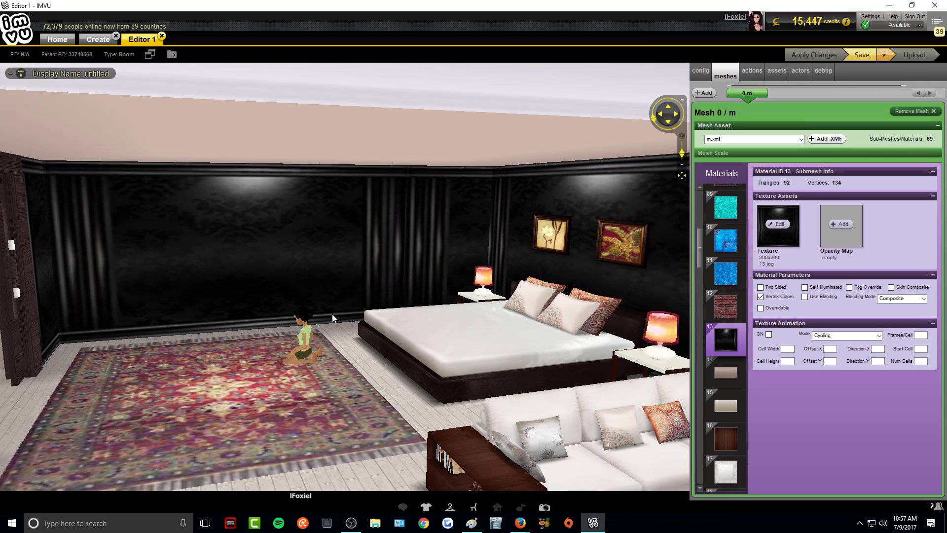